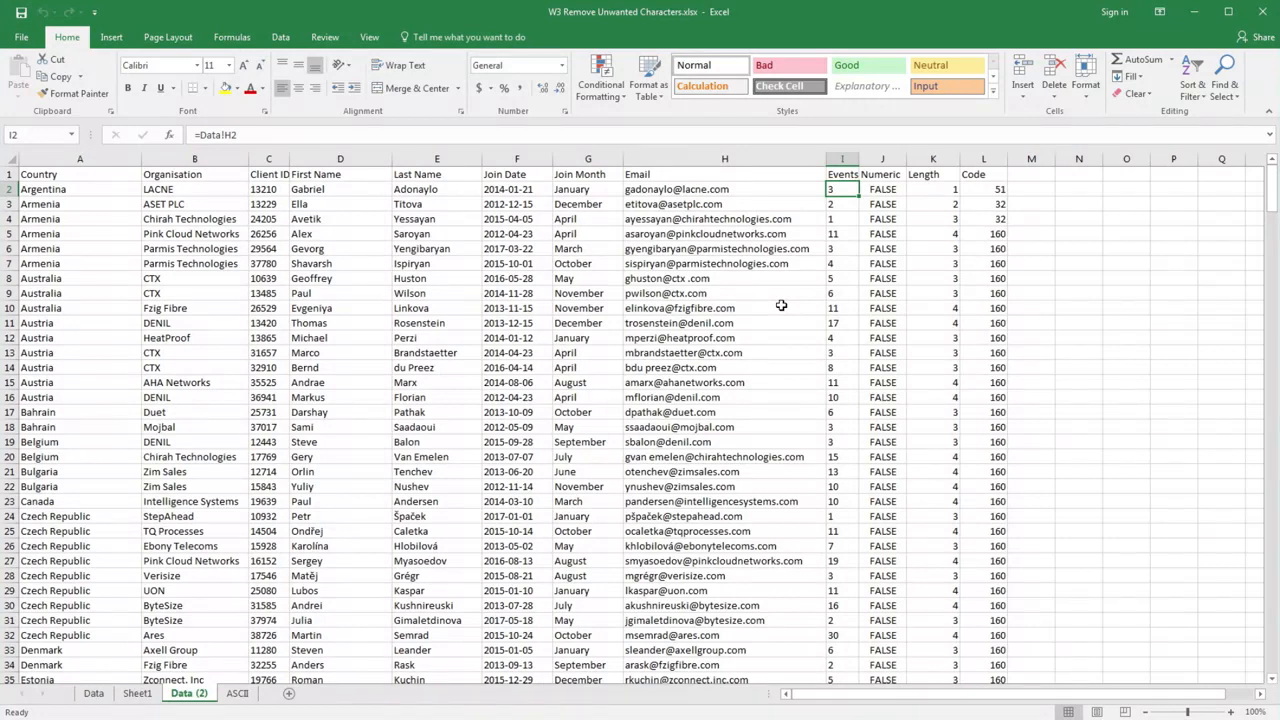
- Review the ASCII sheet's character table from the printable characters up to the control codes
click(245, 695)
scroll(537, 582, up, 13)
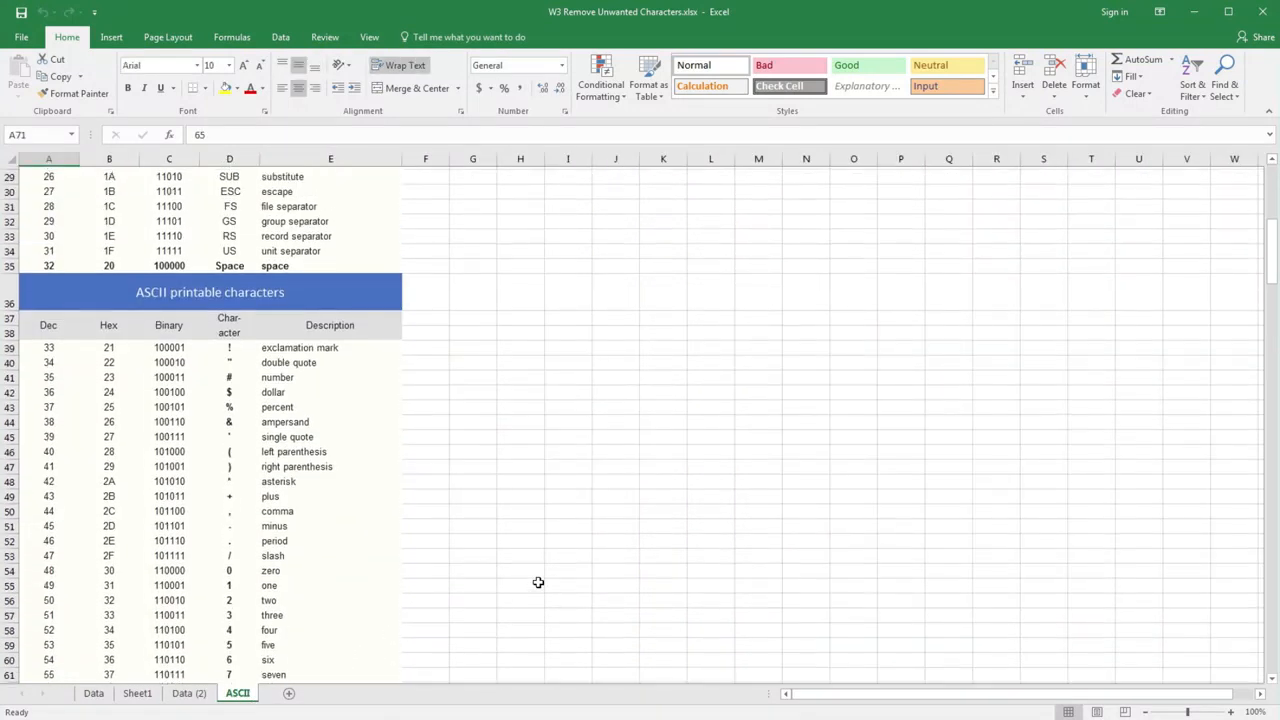
scroll(537, 582, up, 4)
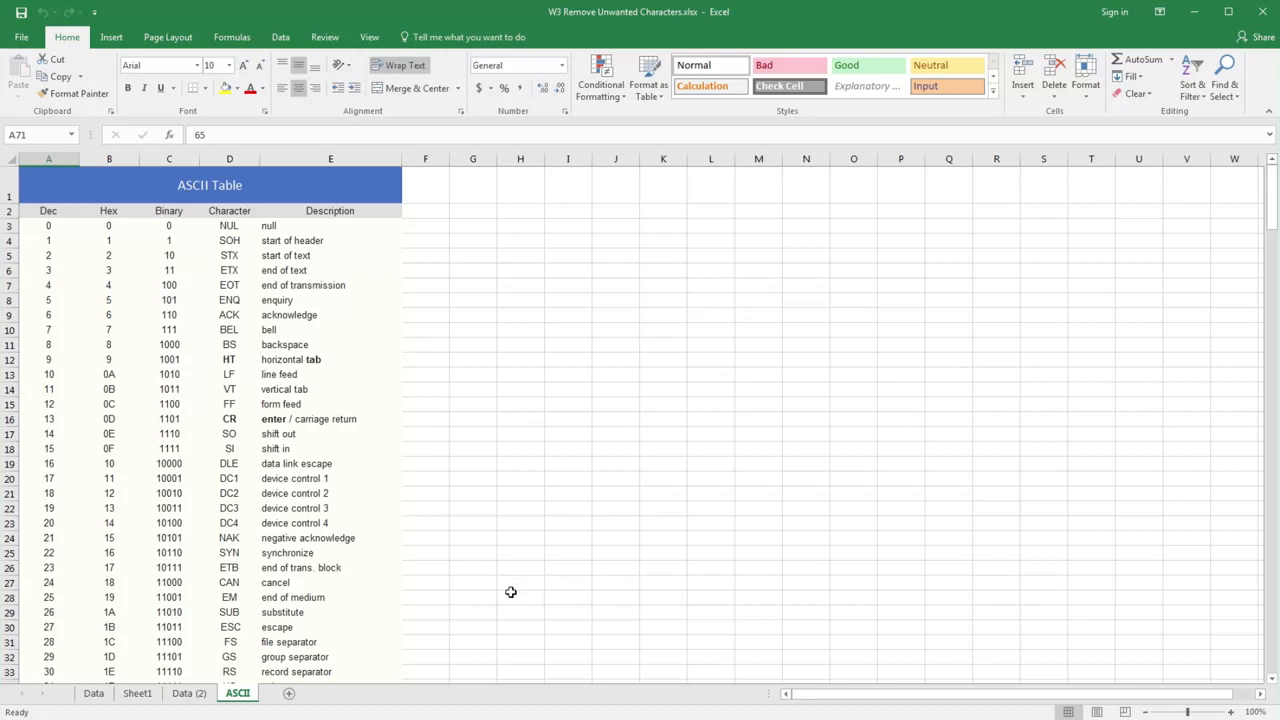
- On the Data (2) sheet, enter =SUBSTITUTE(Data!G2," ","") in H2 and fill it down the Email column
click(190, 693)
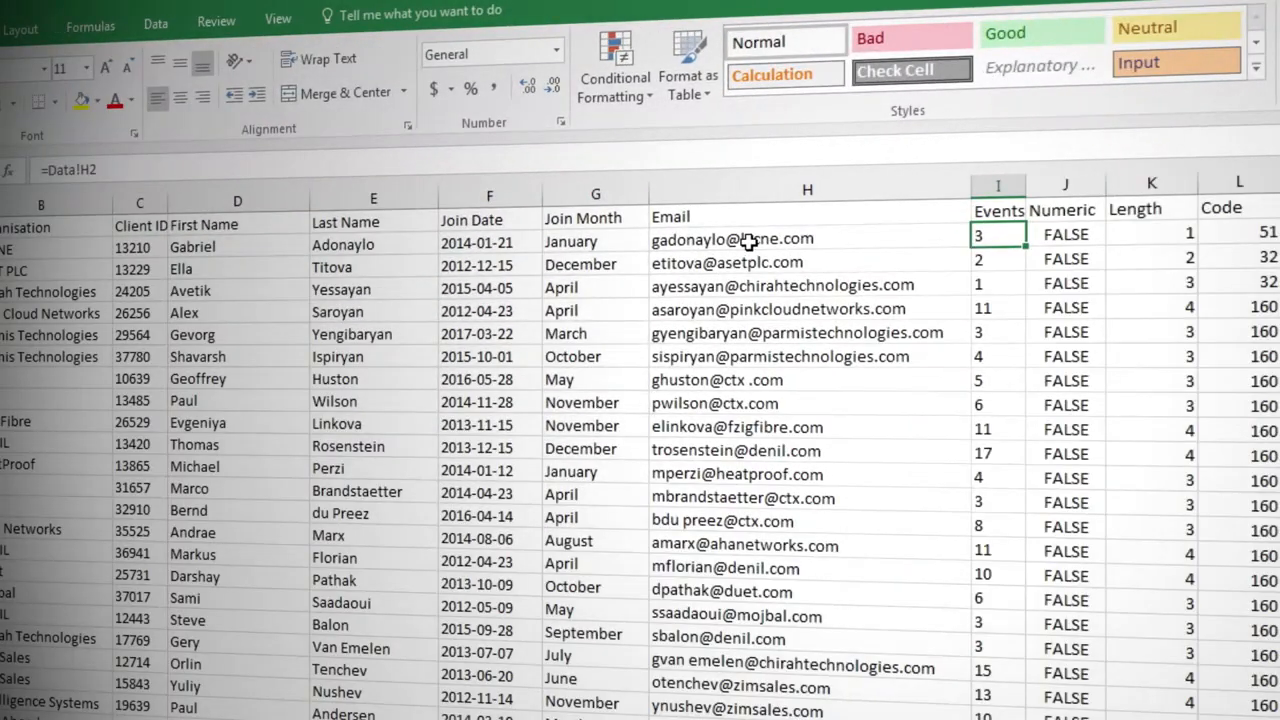
click(715, 240)
double_click(697, 240)
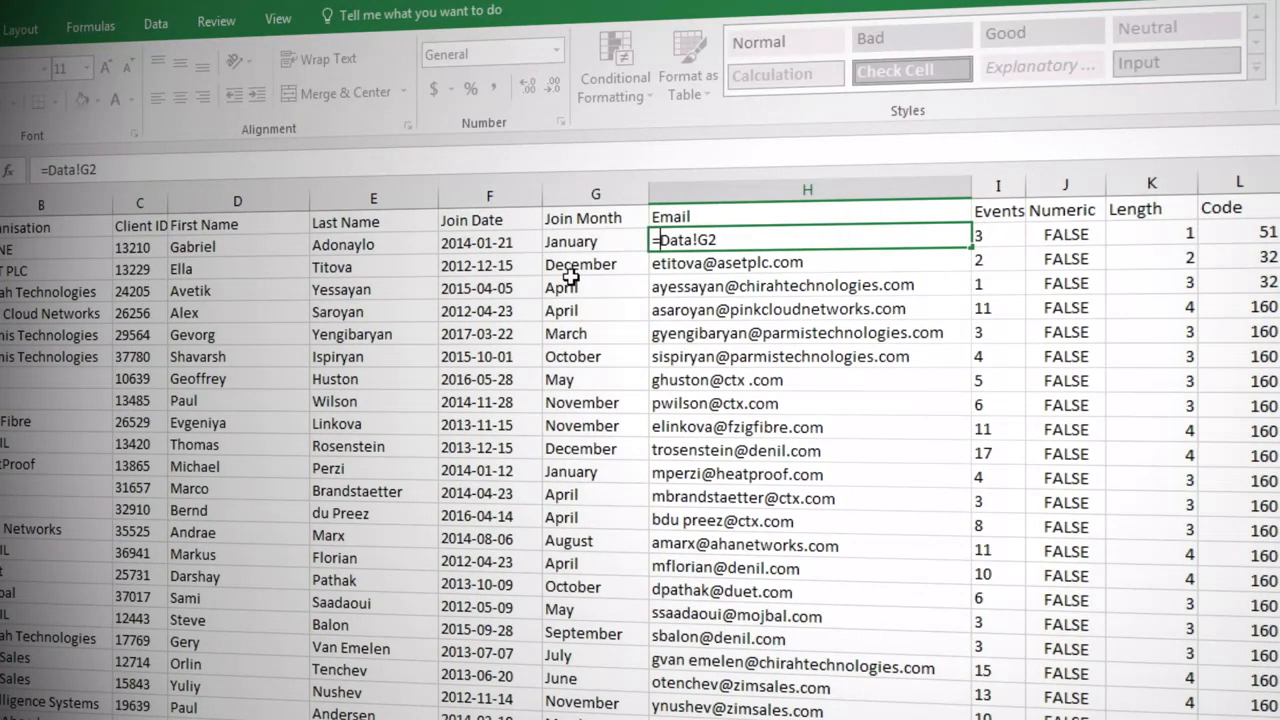
text(sub)
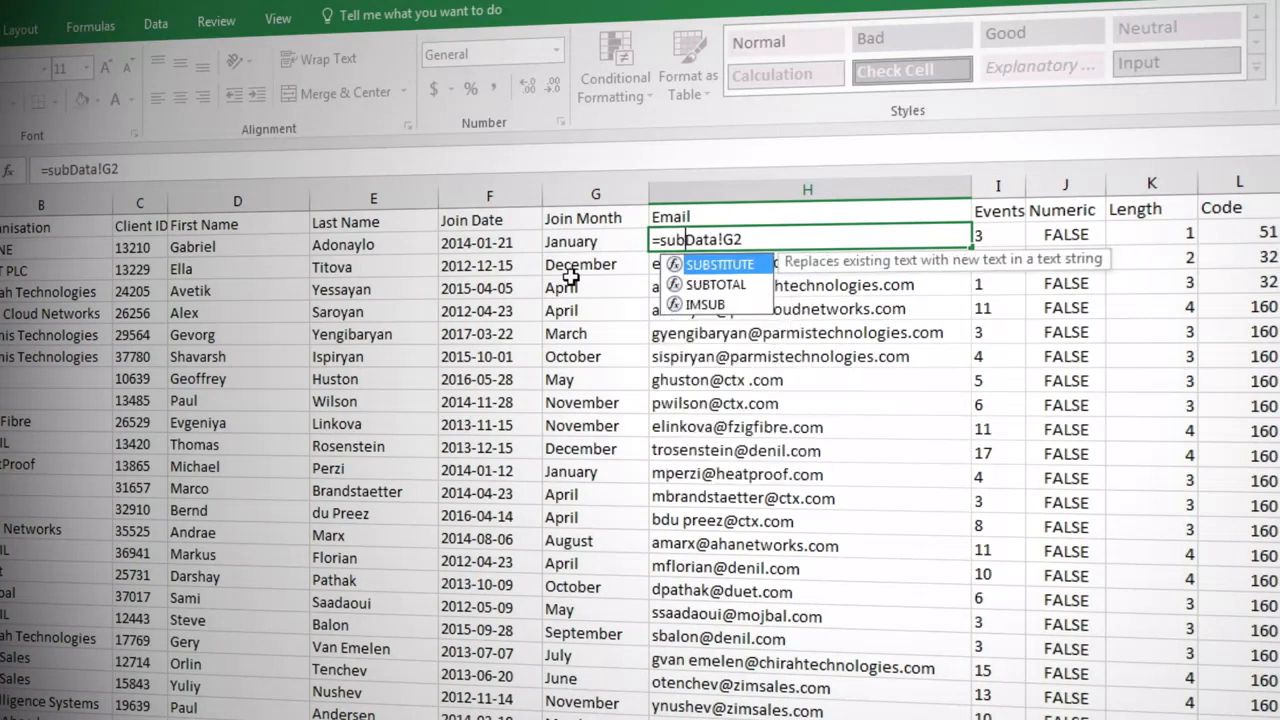
key(Tab)
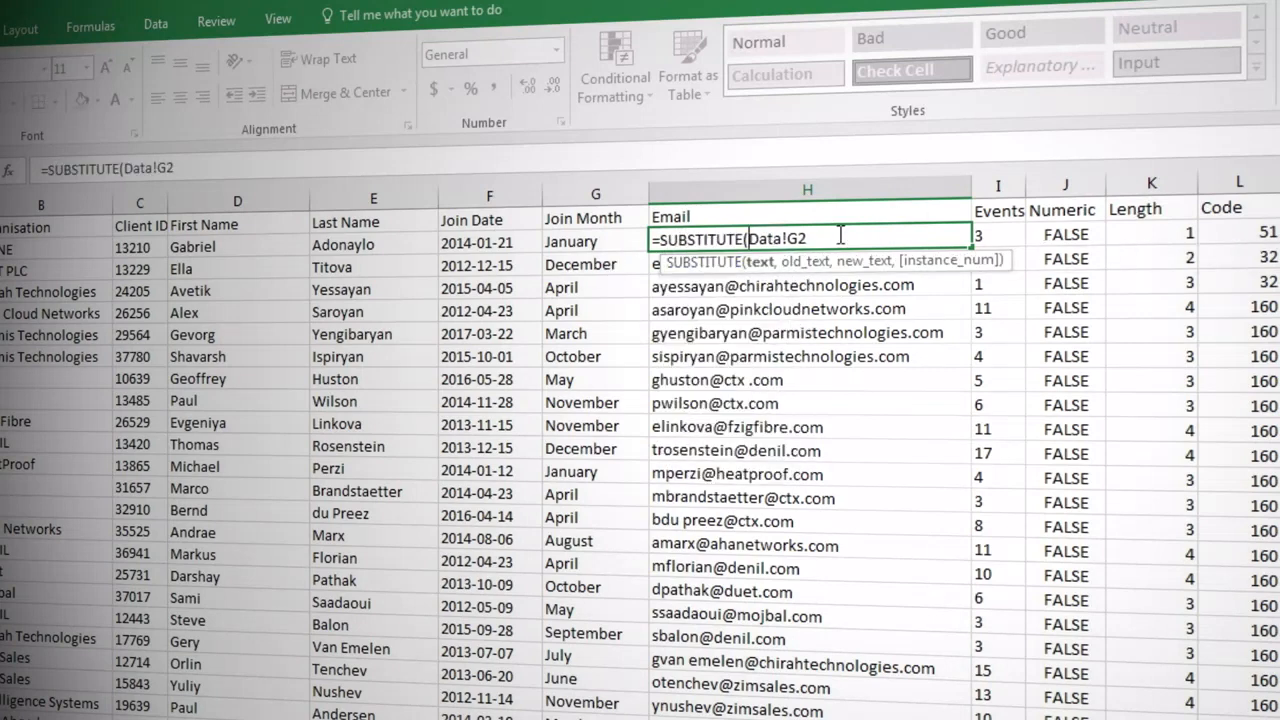
click(840, 245)
text(,)
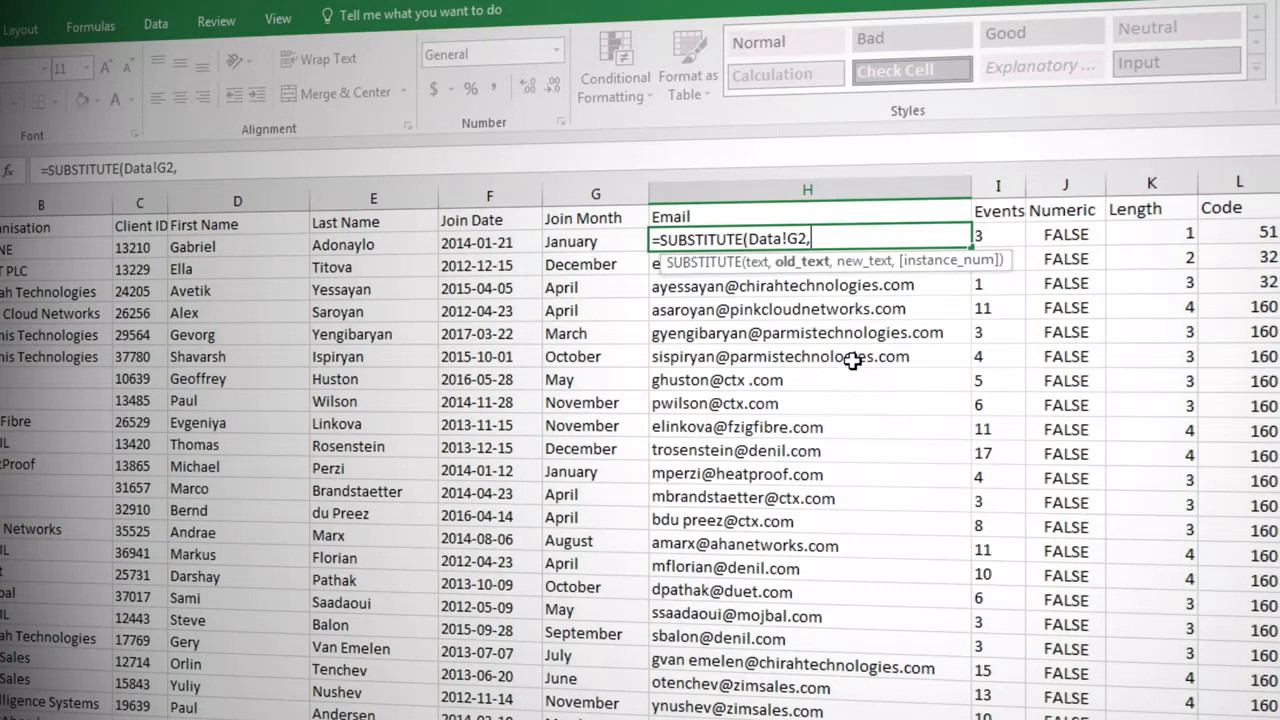
text(" ",)
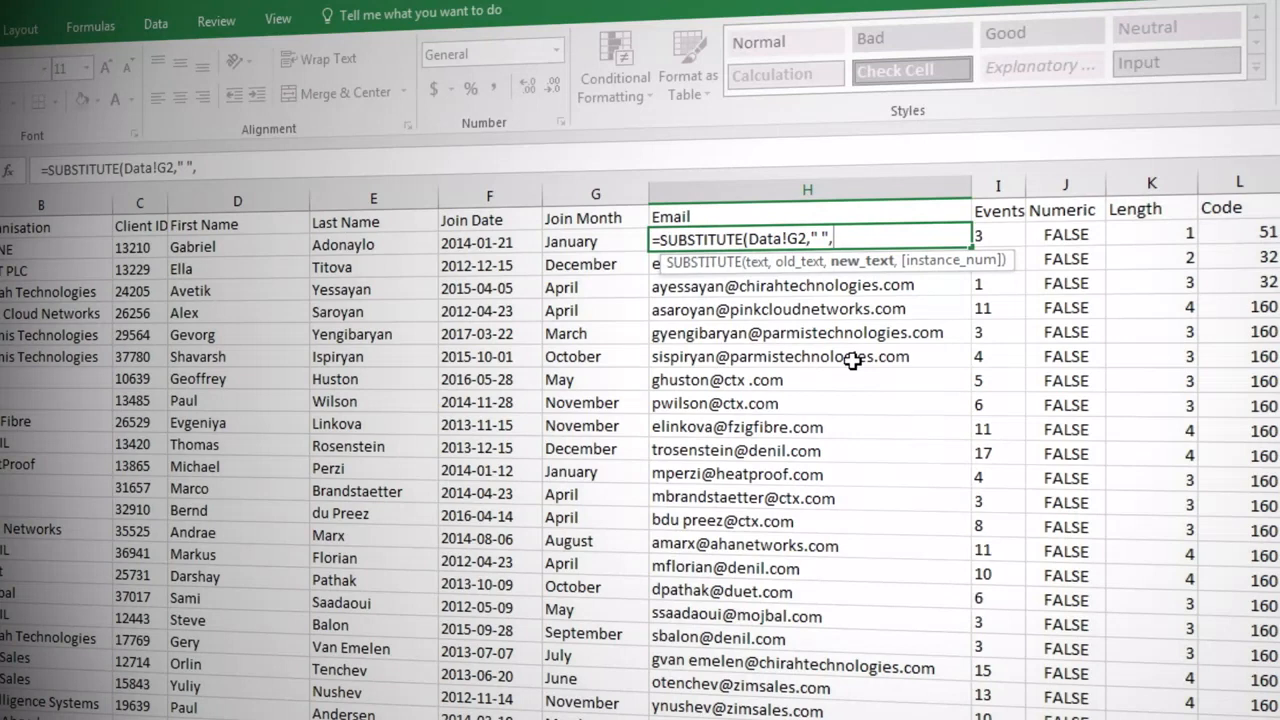
text(""))
key(Return)
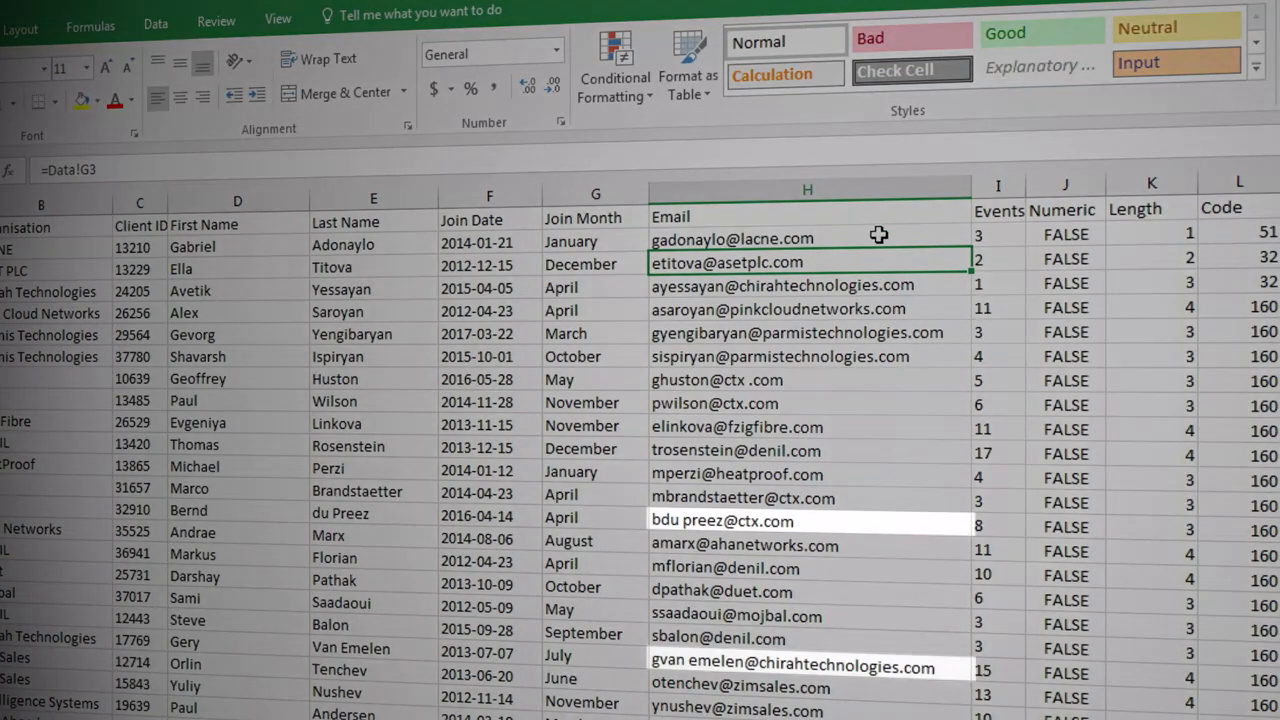
click(878, 234)
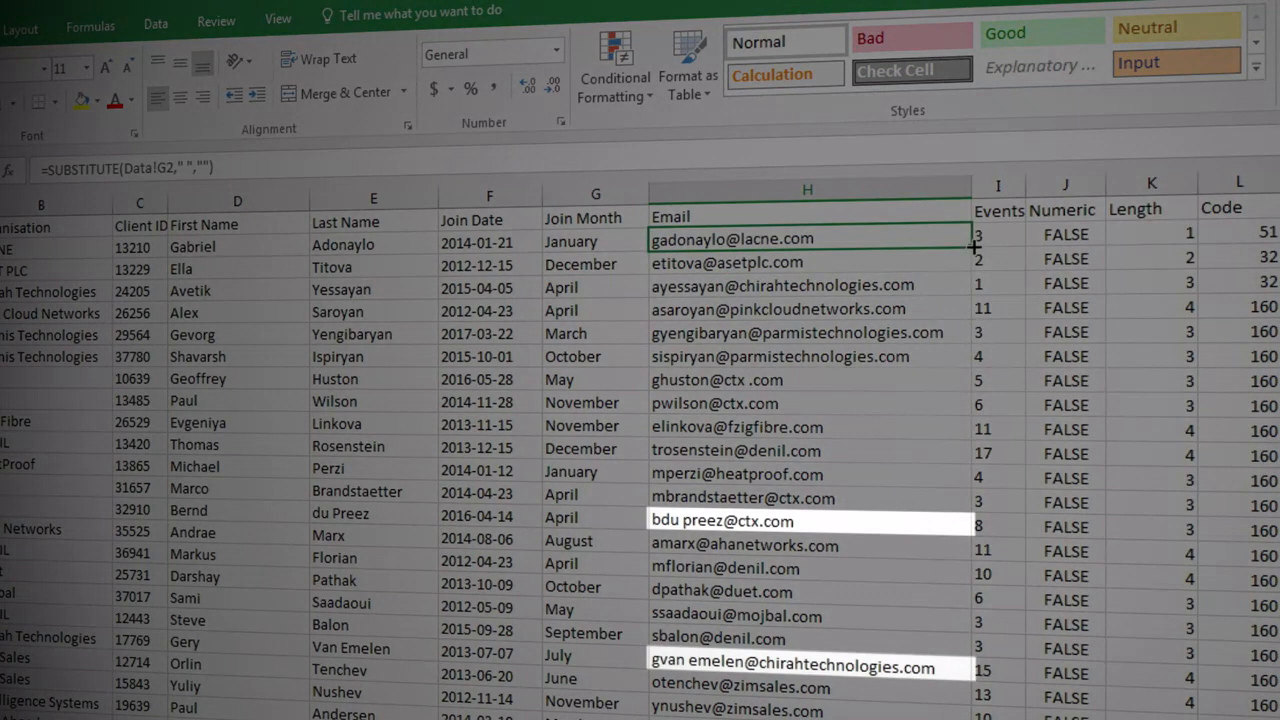
double_click(970, 250)
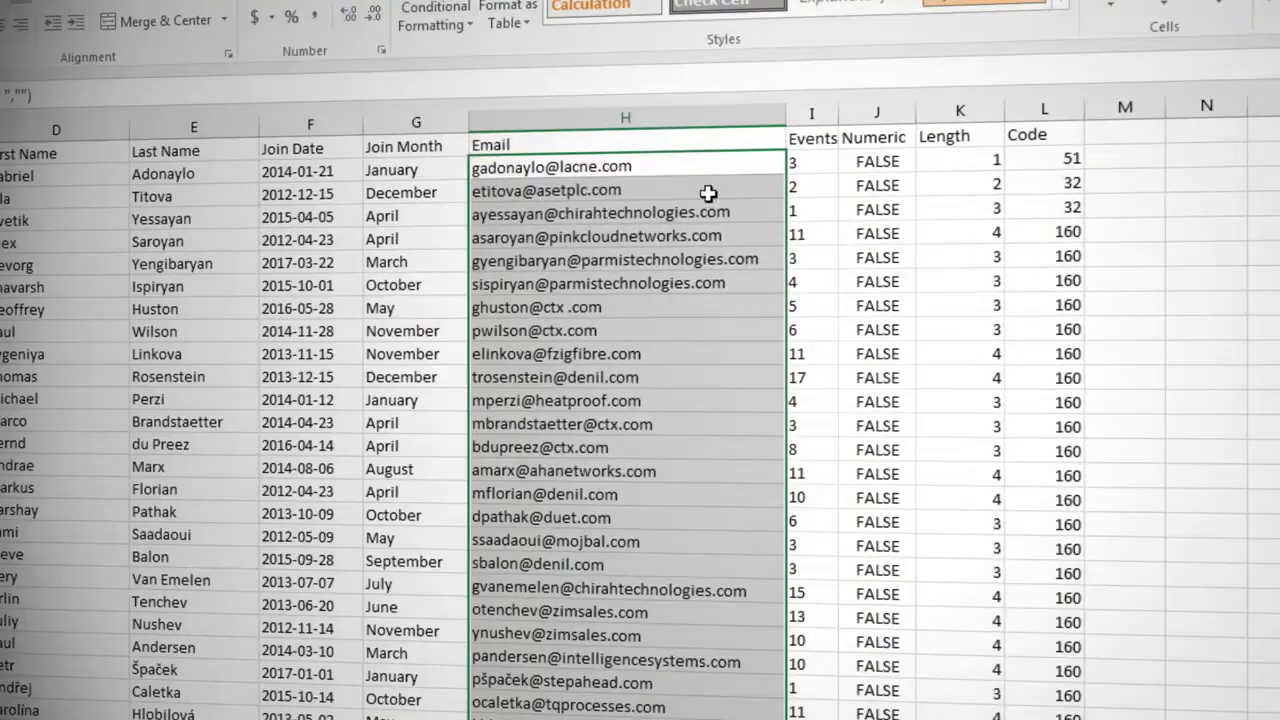
- Change I2 to =SUBSTITUTE(Data!H2,CHAR(160),"") and fill the formula down the Events column
double_click(801, 163)
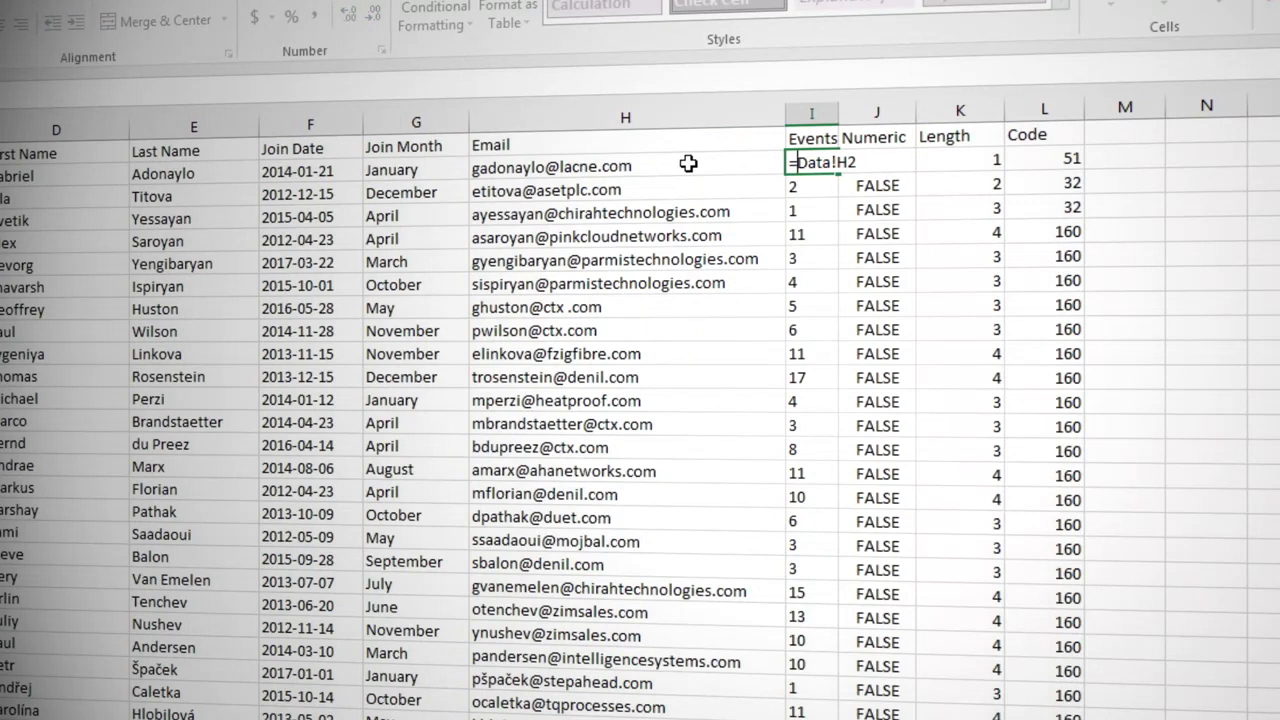
text(subst)
key(Tab)
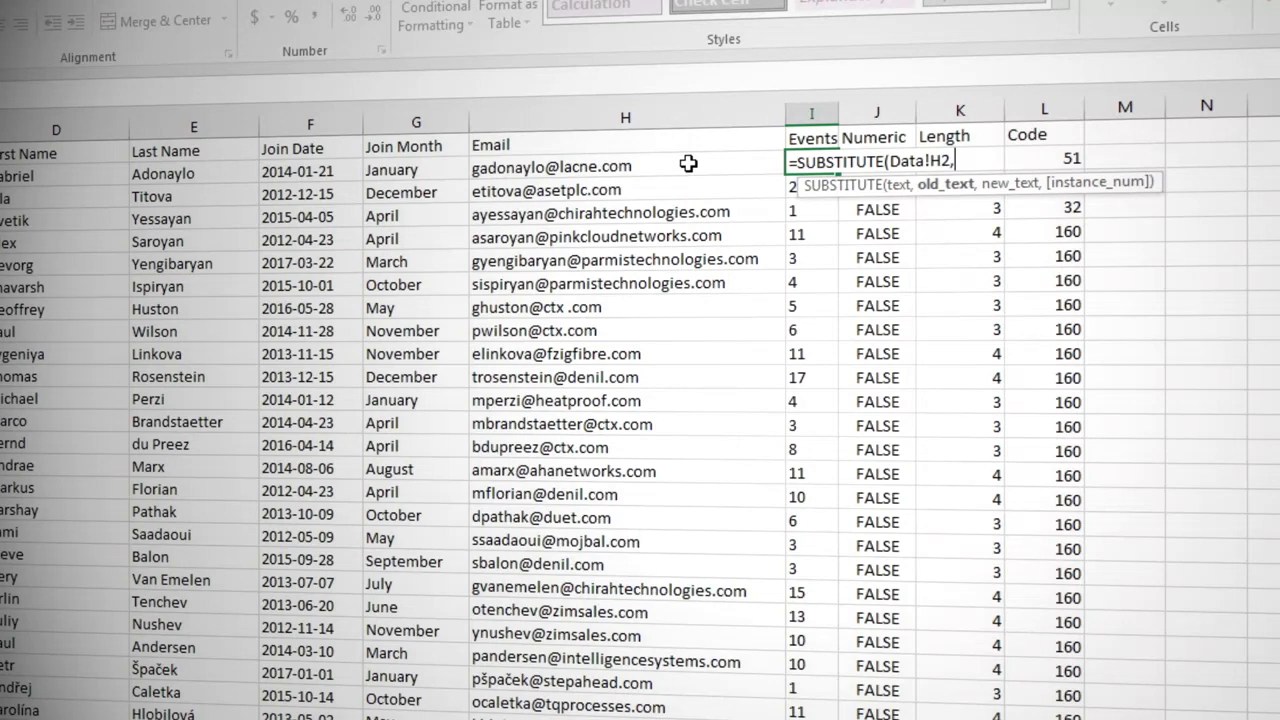
text(char(16)
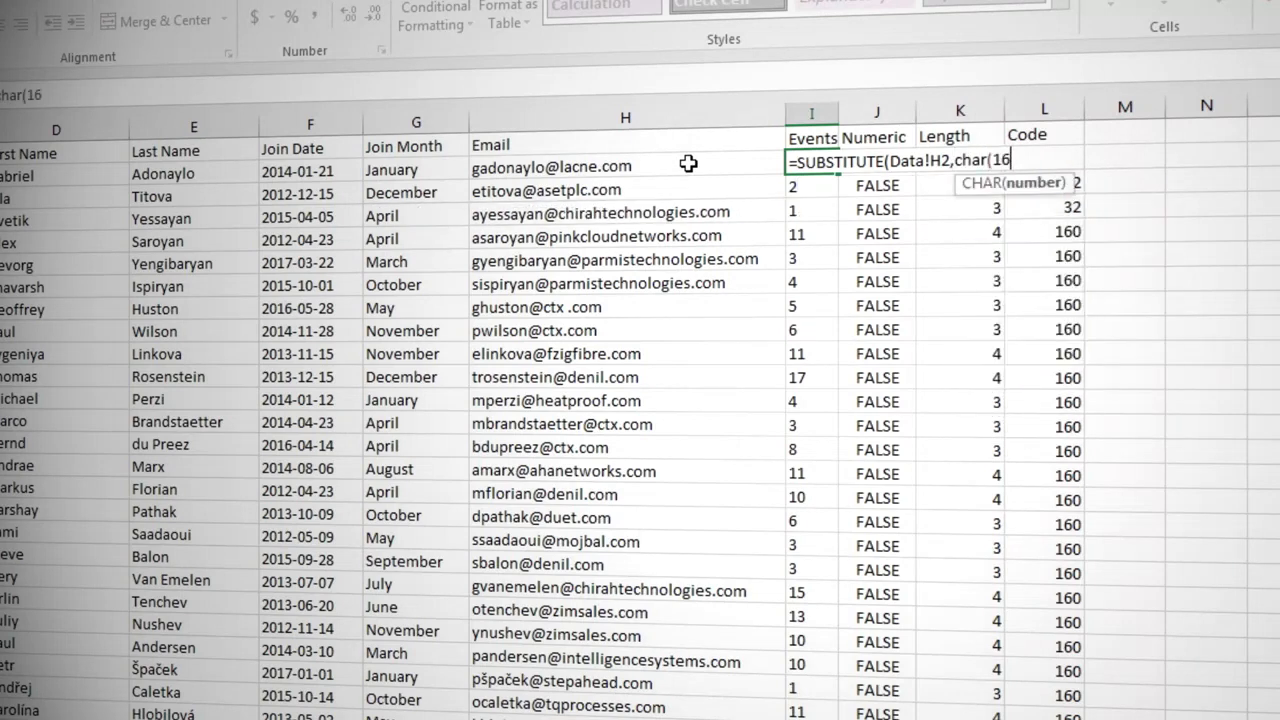
text(0))
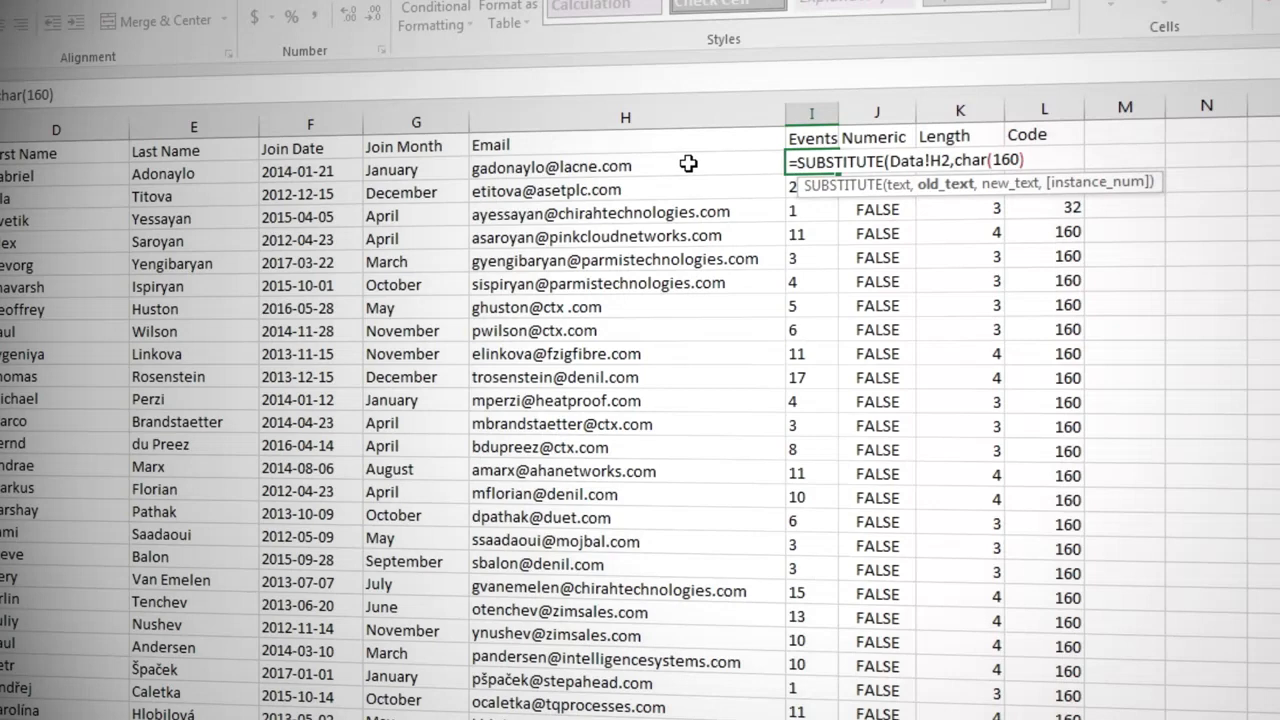
text(,)
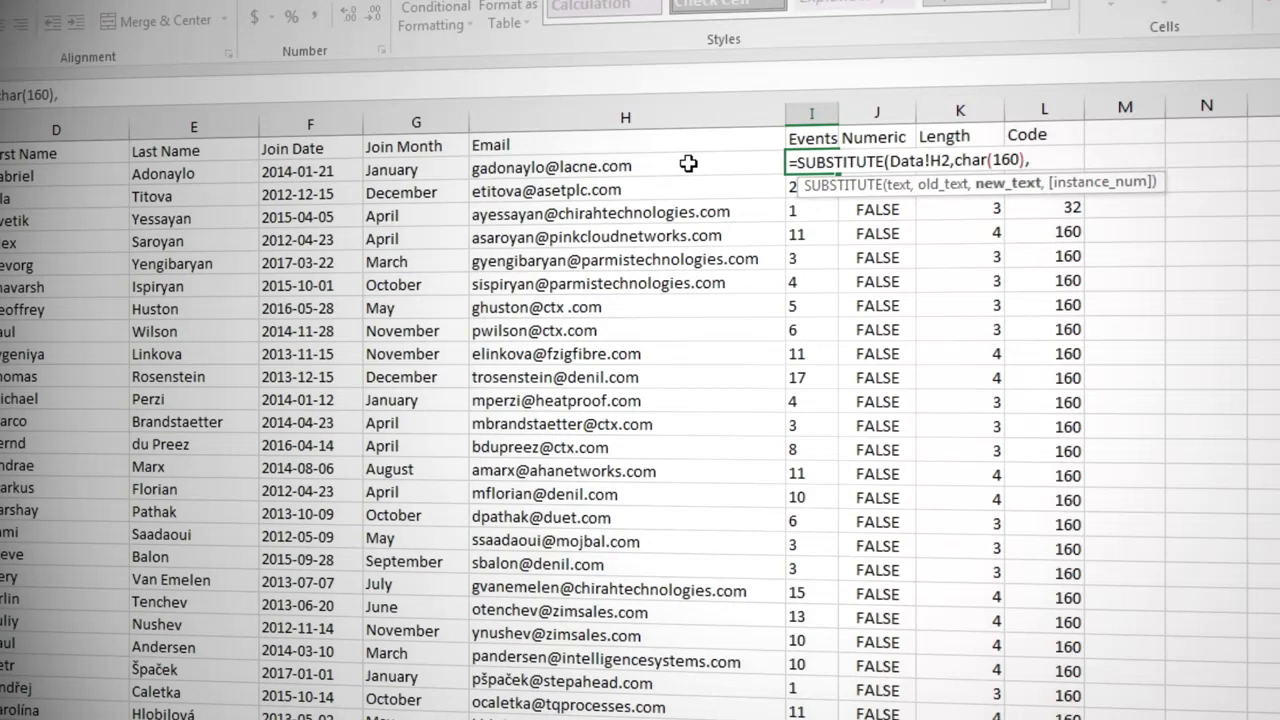
text(""))
key(Return)
key(Up)
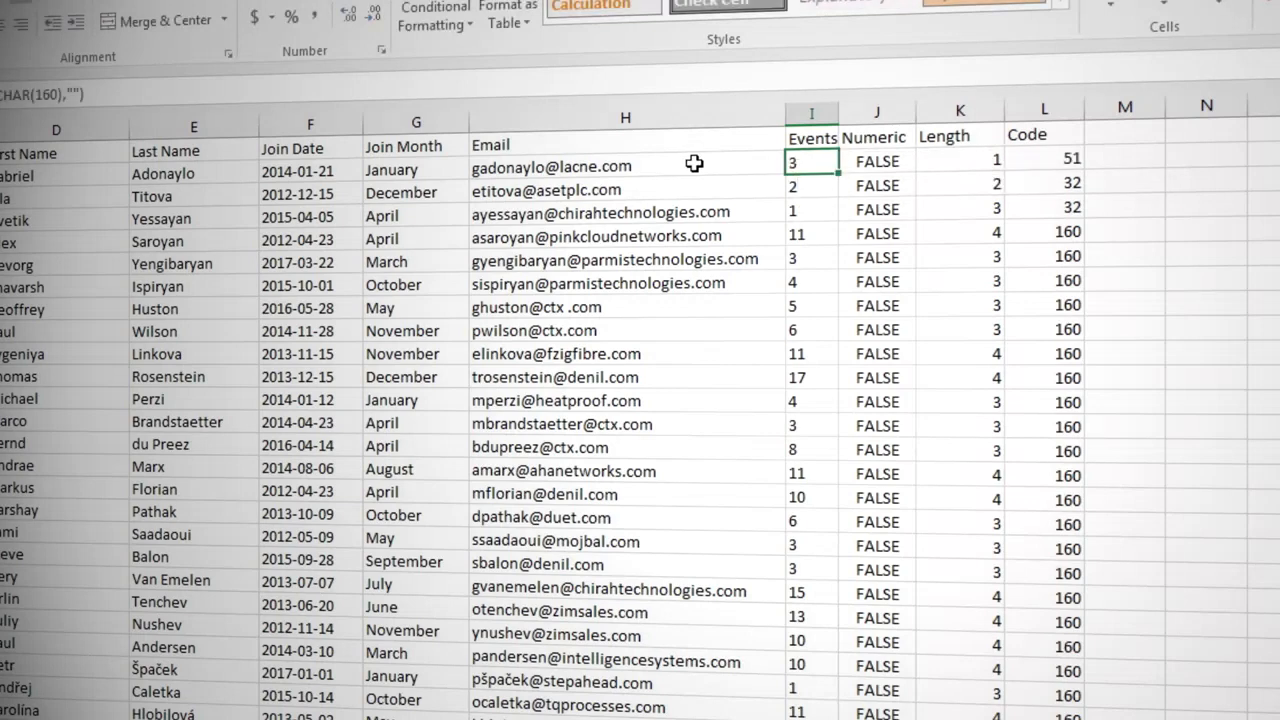
double_click(840, 170)
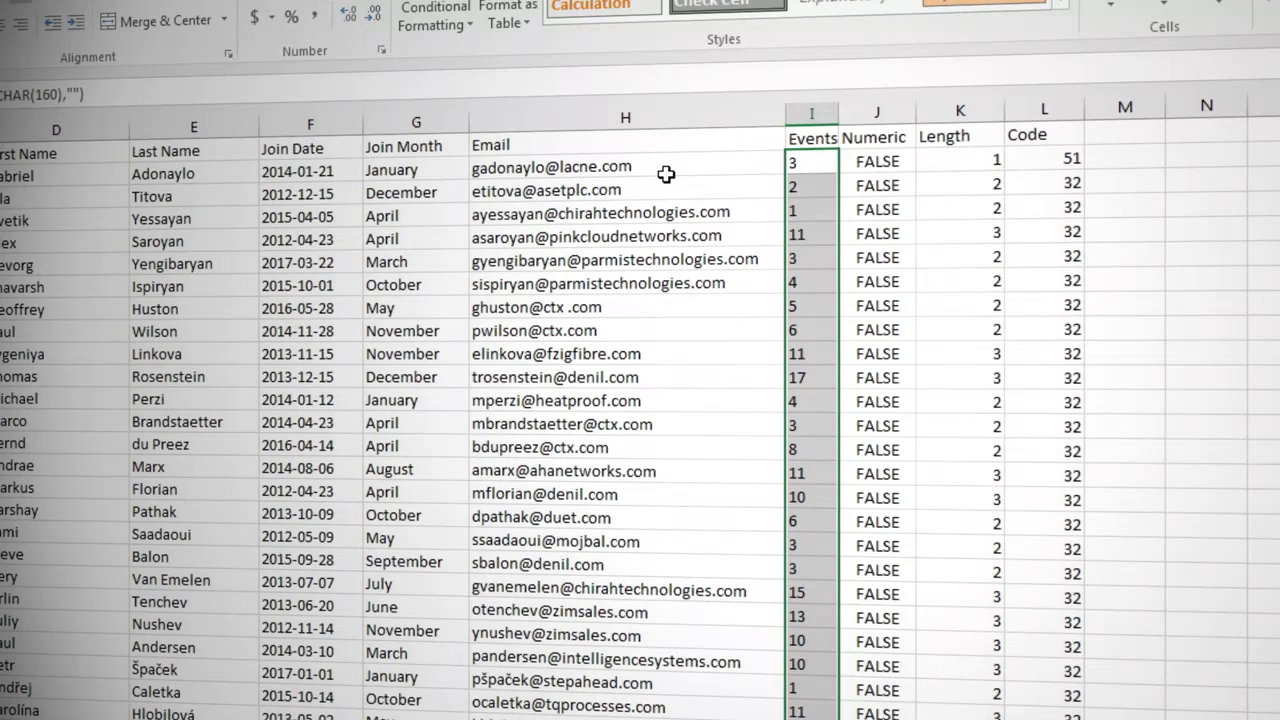
- Wrap the SUBSTITUTE formula in I2 in a TRIM function and fill it down the Events column
double_click(792, 160)
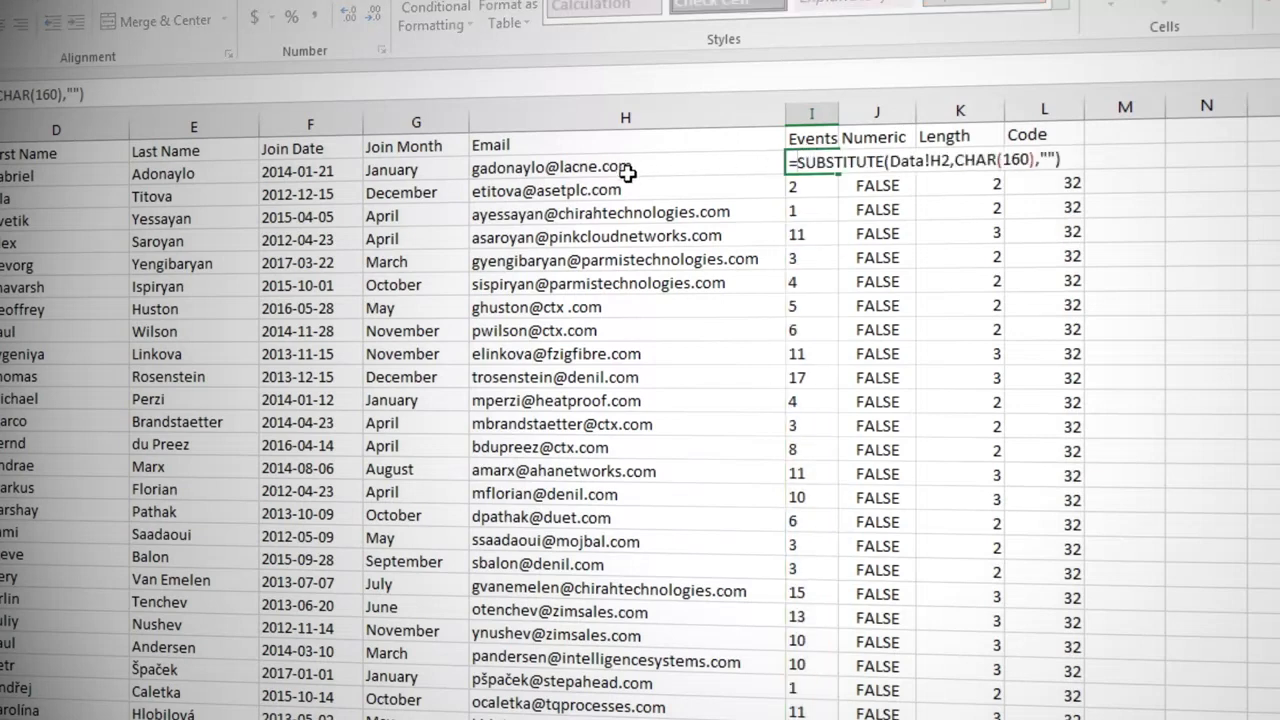
text(trim()
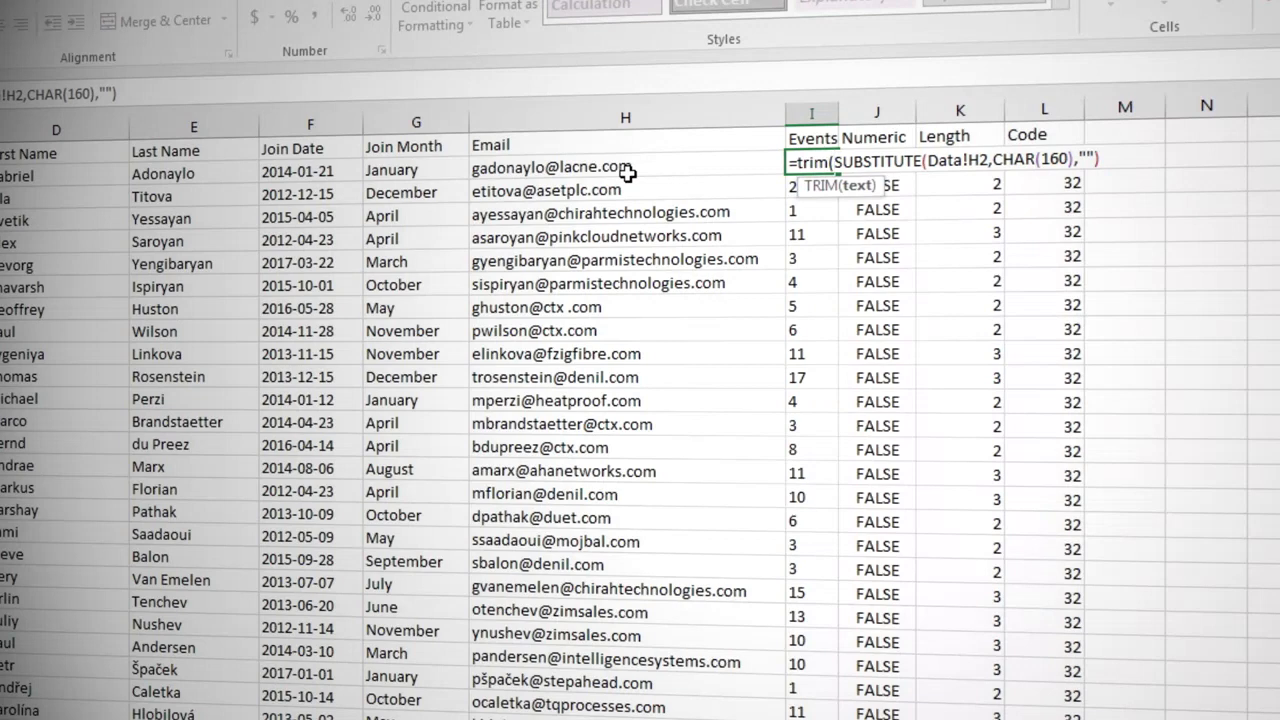
text())
key(Return)
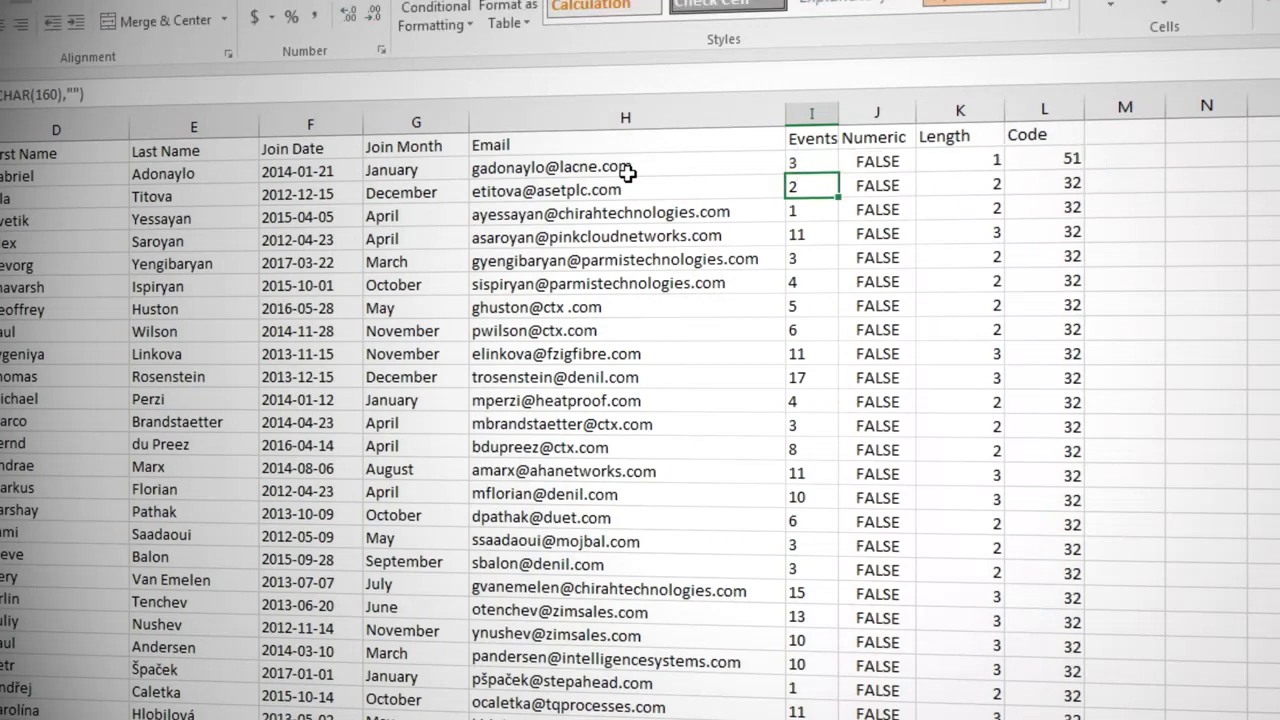
click(791, 160)
double_click(838, 172)
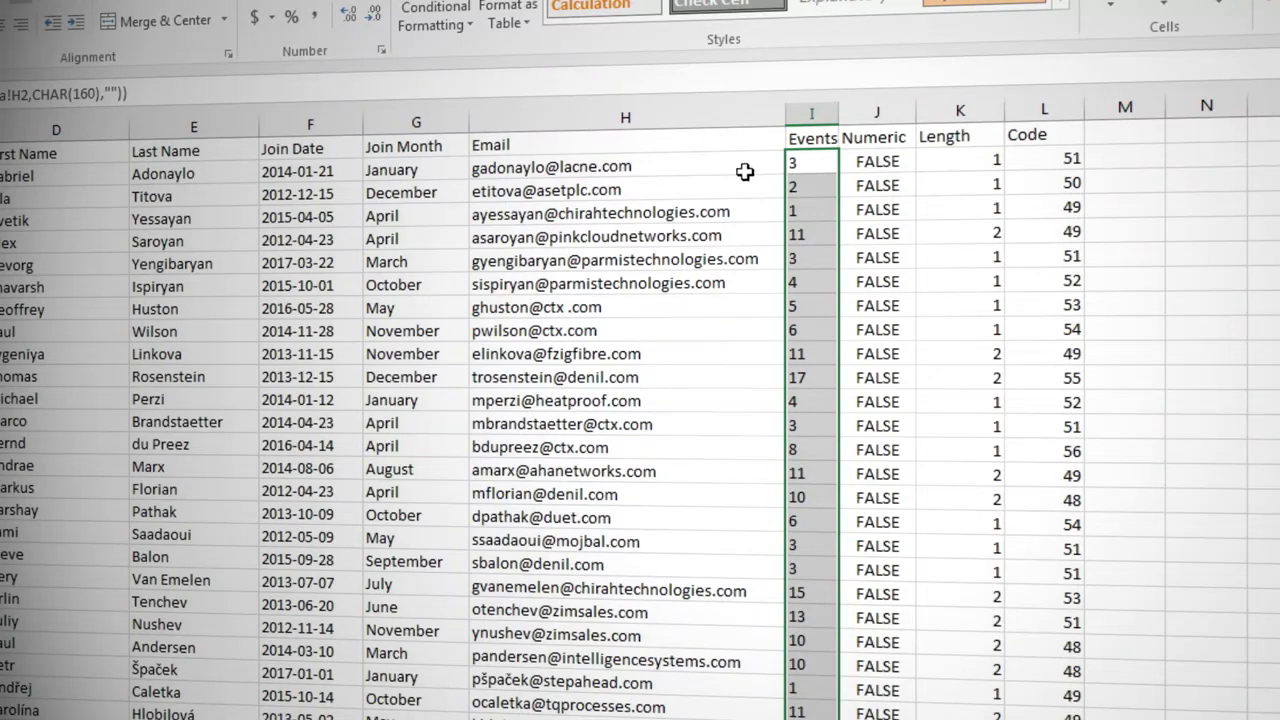
- Wrap the TRIM formula in I2 in a VALUE function and fill it down the Events column
double_click(812, 162)
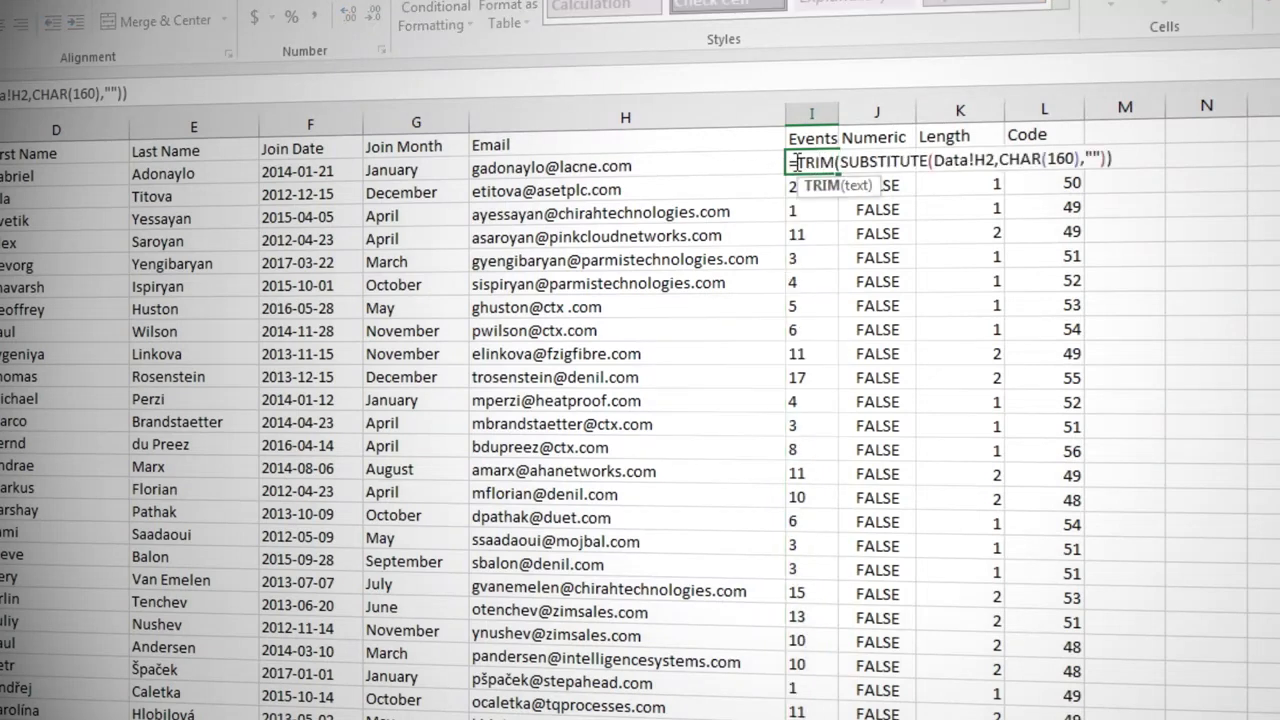
text(va)
key(Tab)
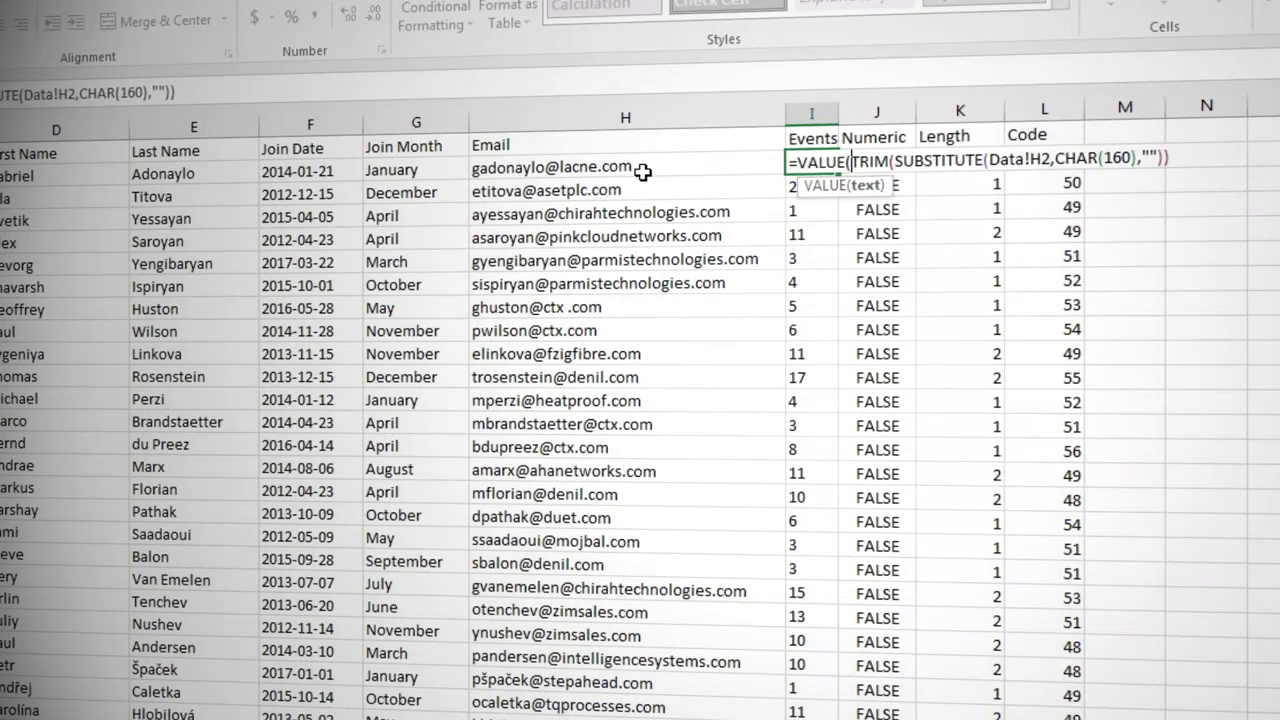
key(End)
text())
key(Return)
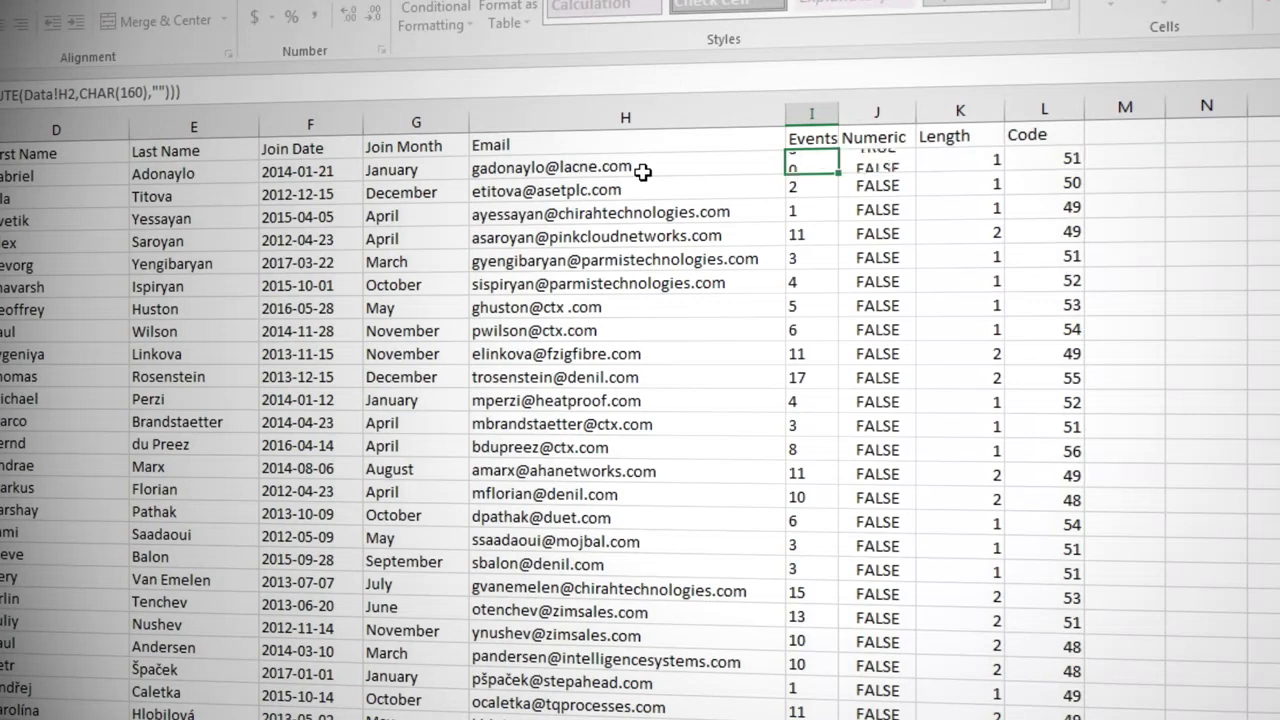
key(Up)
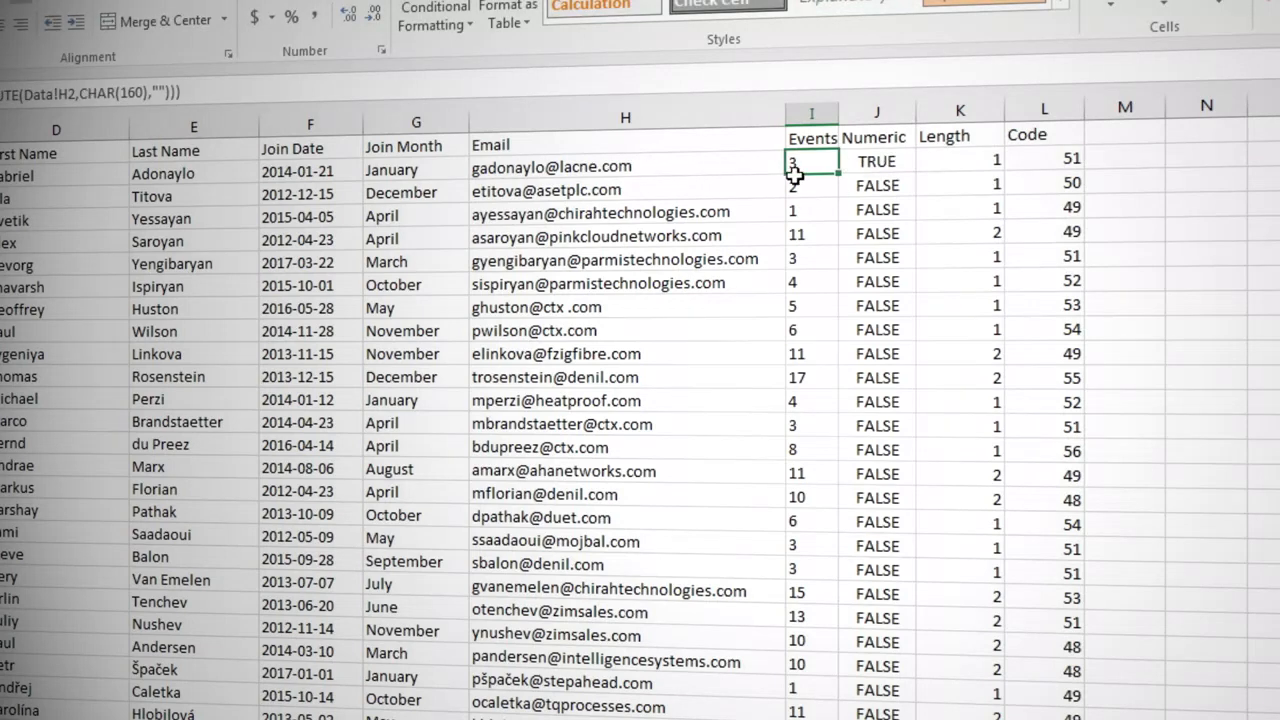
double_click(838, 173)
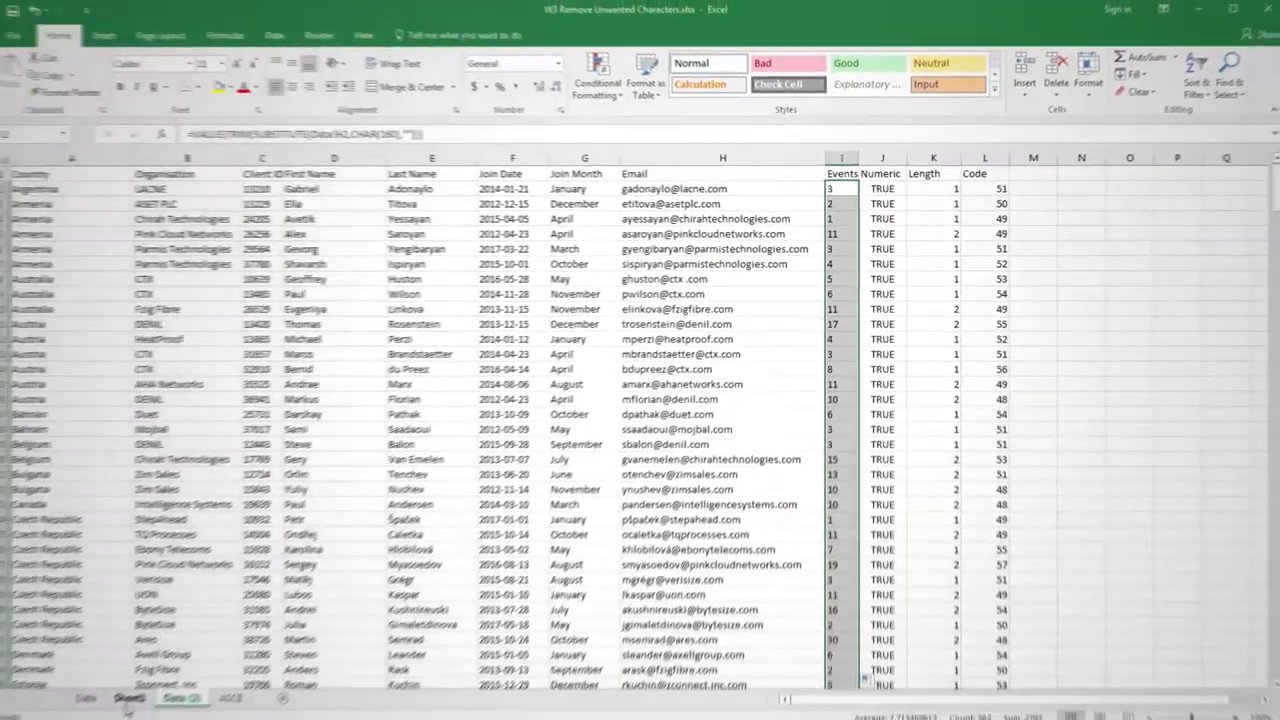
- Refresh the PivotTable on Sheet1 that sums Events by organisation
click(135, 695)
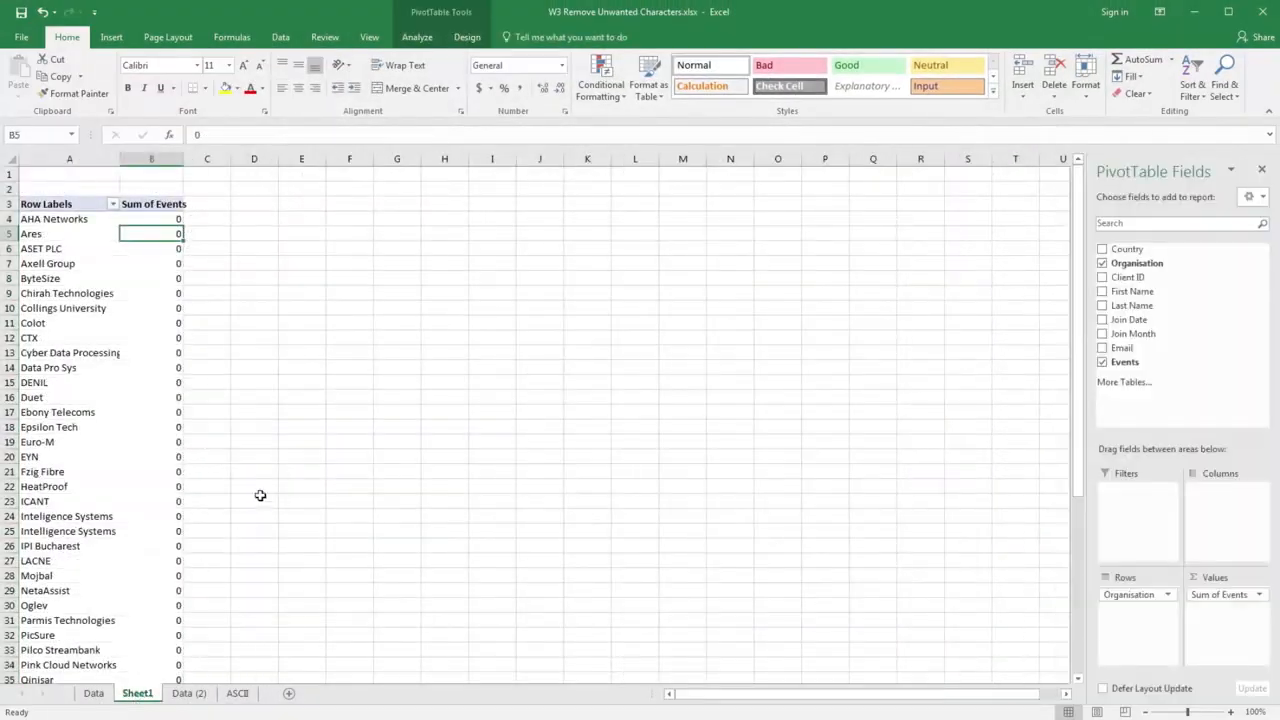
click(418, 37)
click(535, 78)
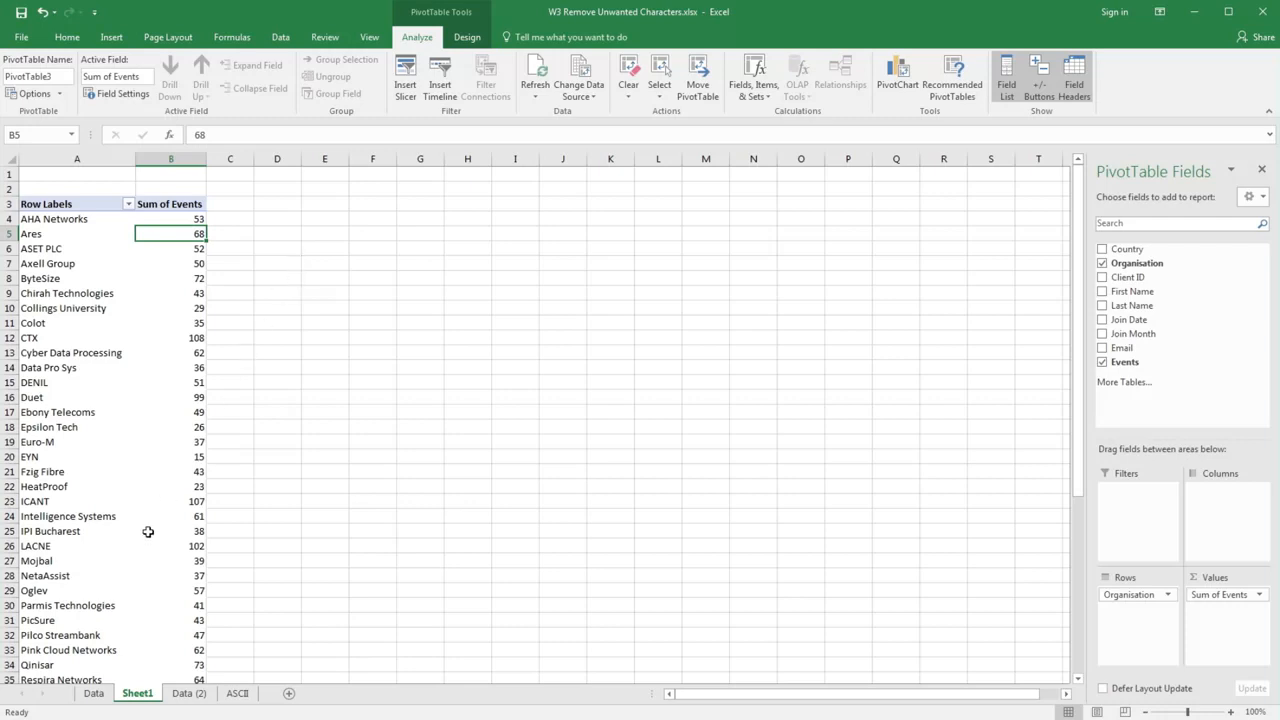
- Compare the original records on the Data sheet with the cleaned records on the Data (2) sheet
click(90, 693)
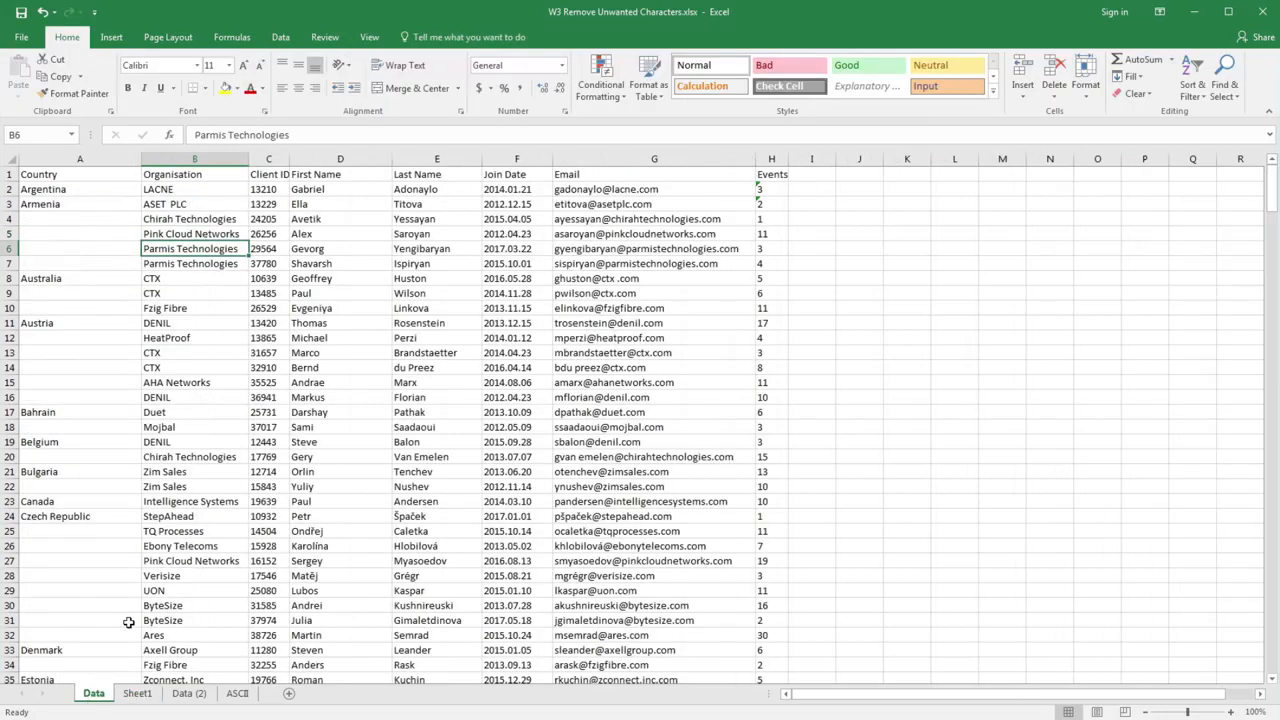
click(192, 694)
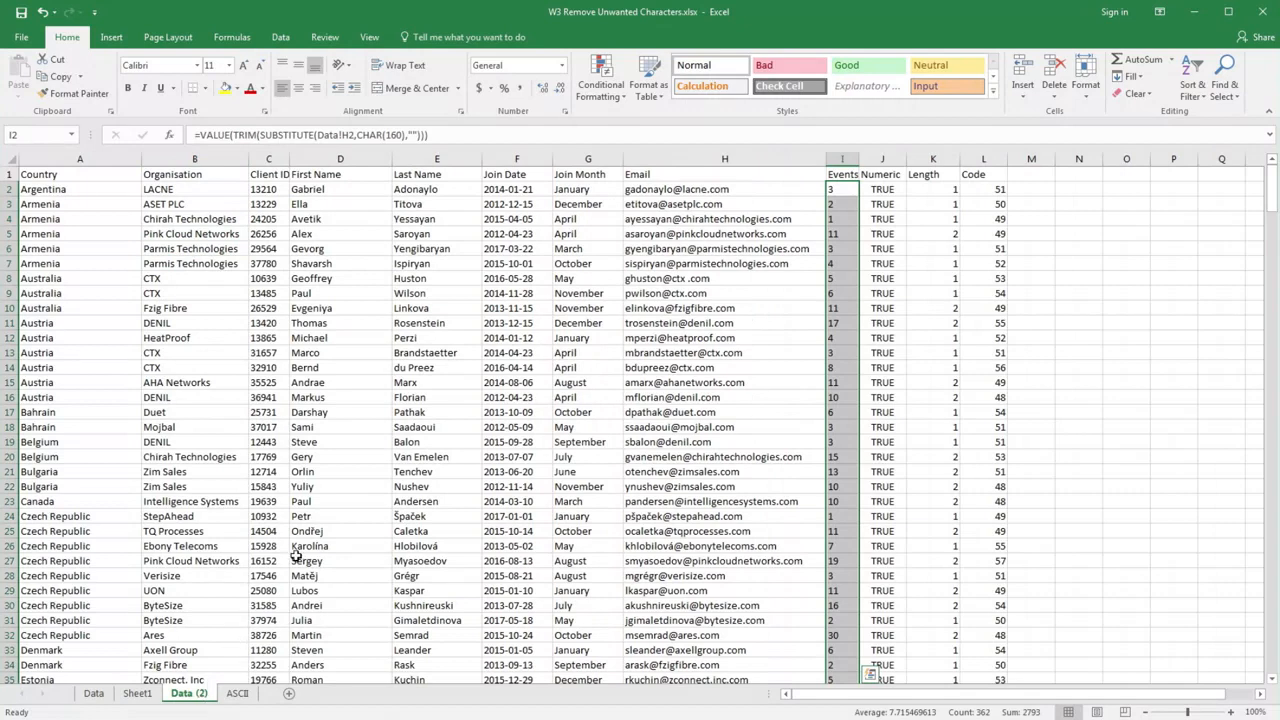